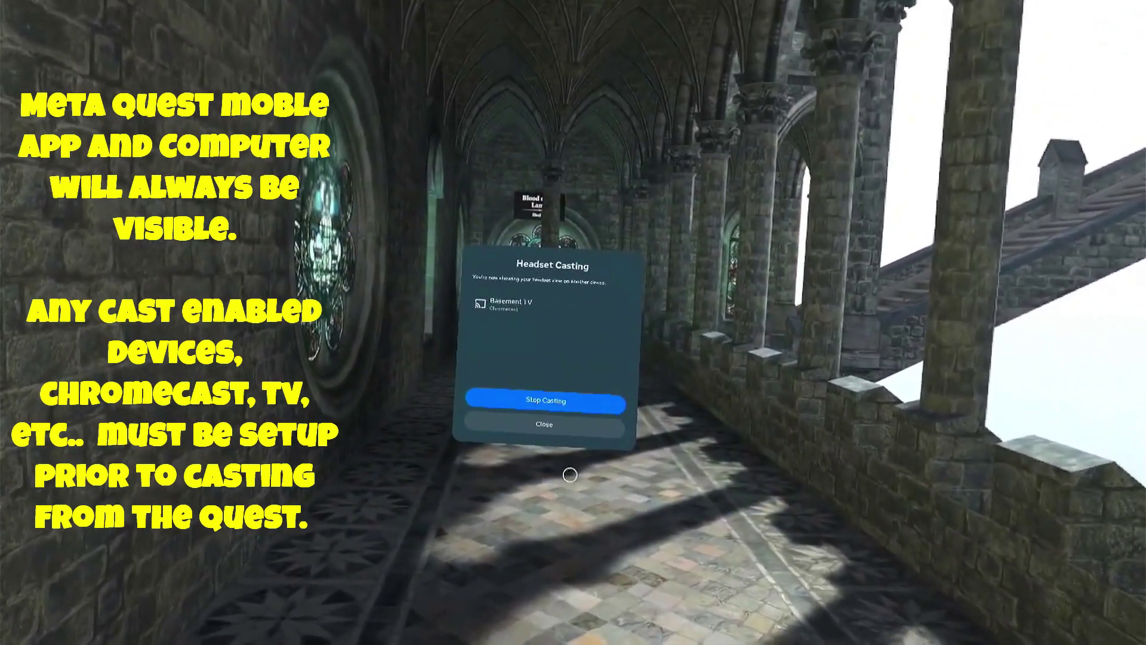
# Close the Headset Casting status panel to reveal the paused In Death: Unchained menu
pyautogui.click(544, 420)
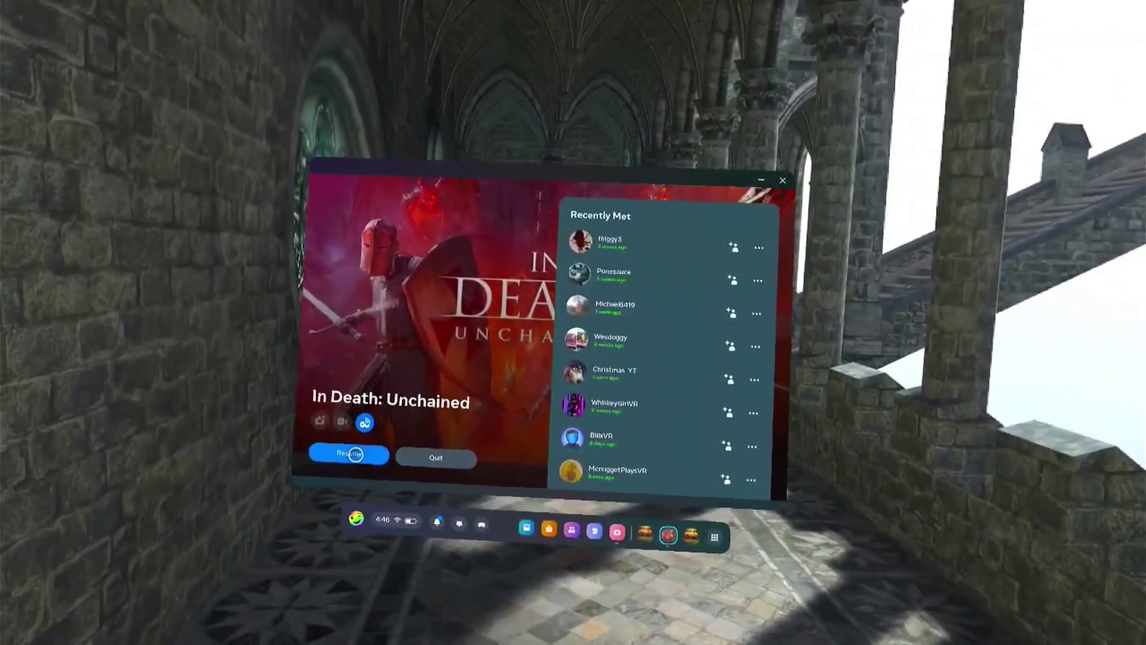
# Resume the paused In Death: Unchained game from its pause menu
pyautogui.click(356, 453)
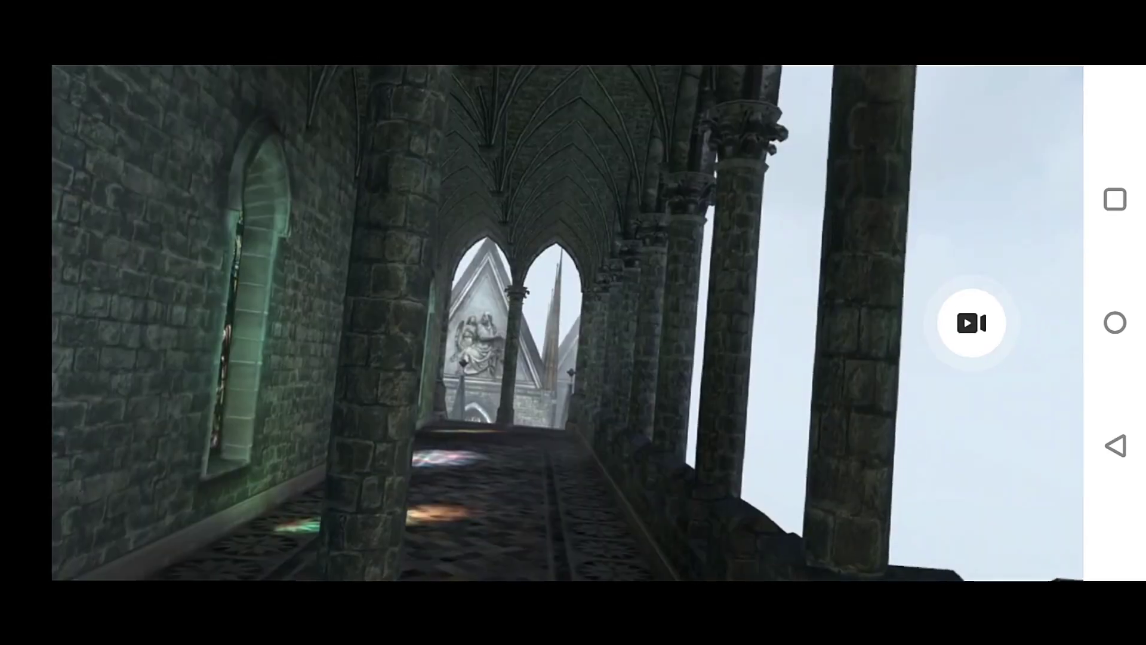
# Record a few-second clip of the cast view, stop it, then bring up headset controls
pyautogui.click(971, 323)
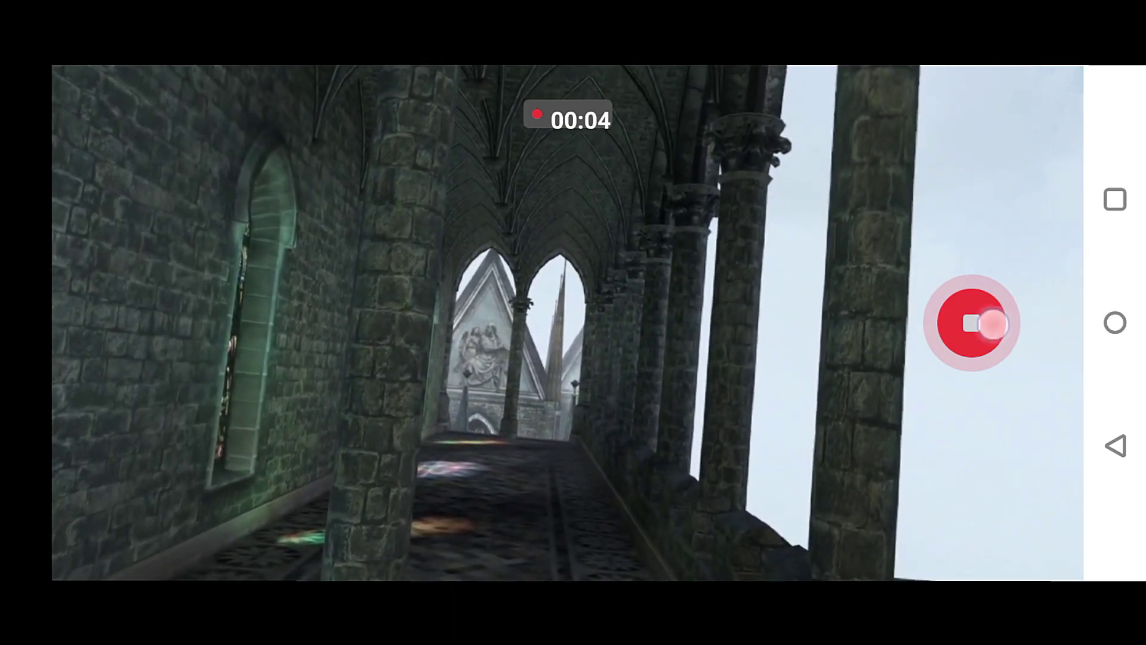
pyautogui.click(993, 324)
pyautogui.click(737, 345)
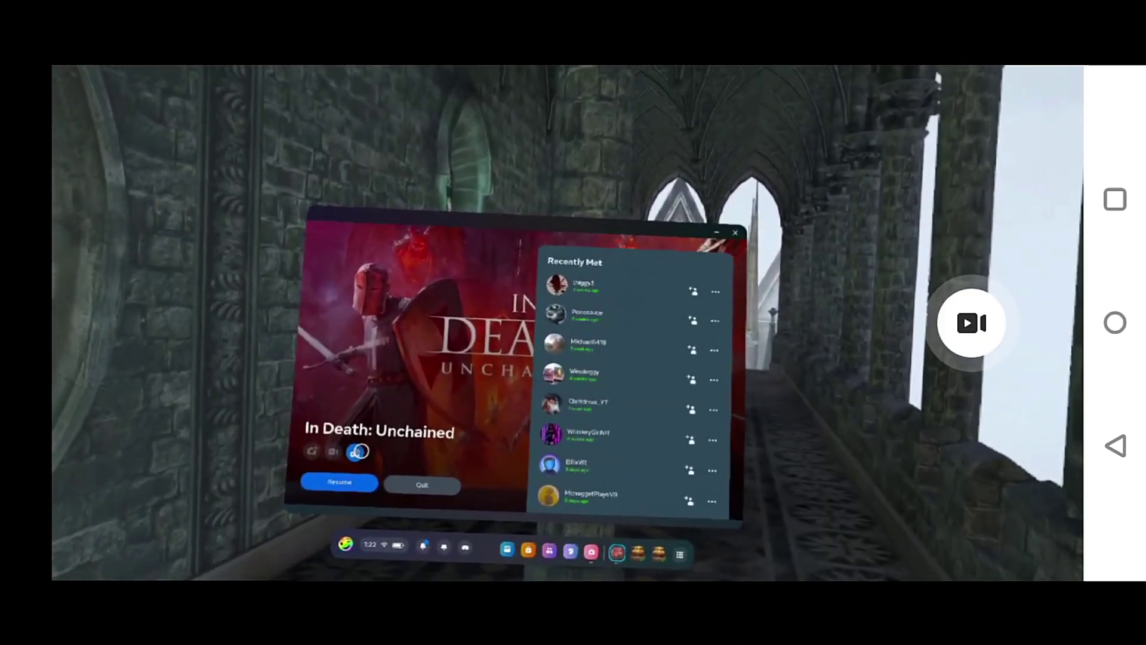
# Open the Headset Casting status from the universal menu to end the phone cast
pyautogui.click(354, 452)
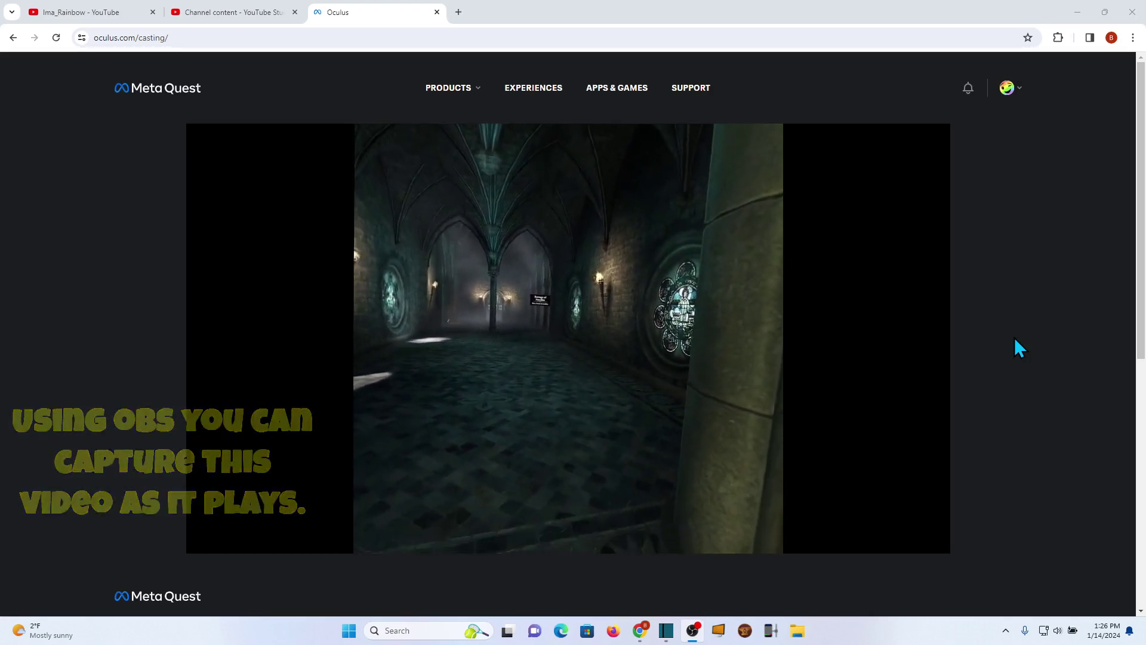
# Watch the headset's cast start playing in the oculus.com/casting player
pyautogui.moveTo(681, 278)
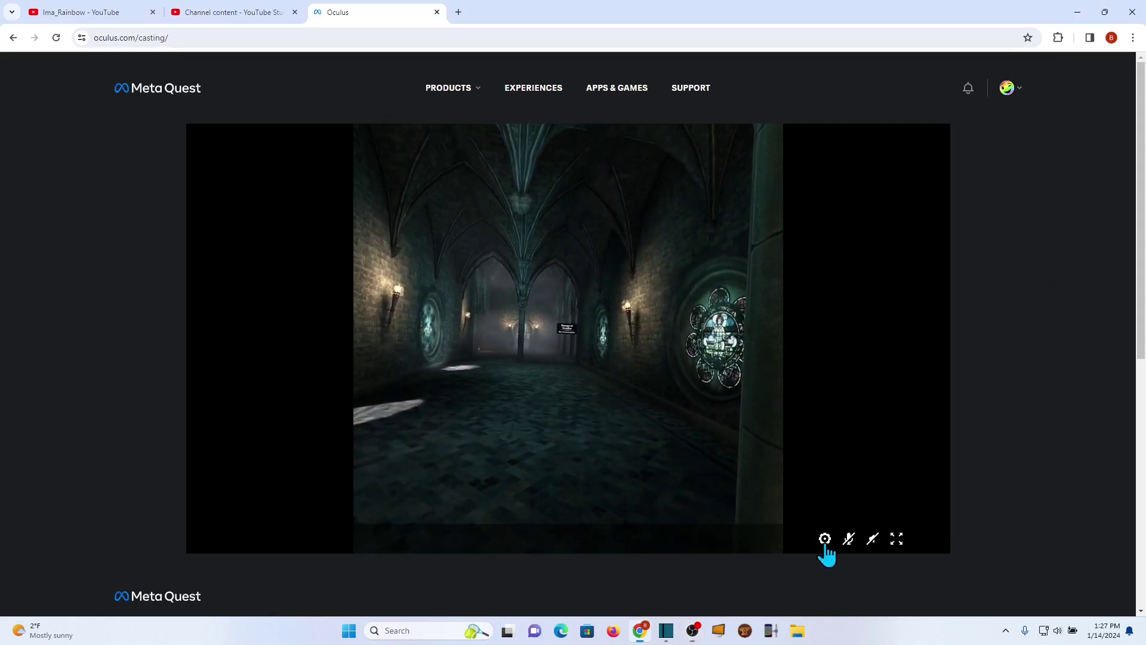
# Crop the cast to Widescreen, switch it to fullscreen, and unmute its audio
pyautogui.click(811, 510)
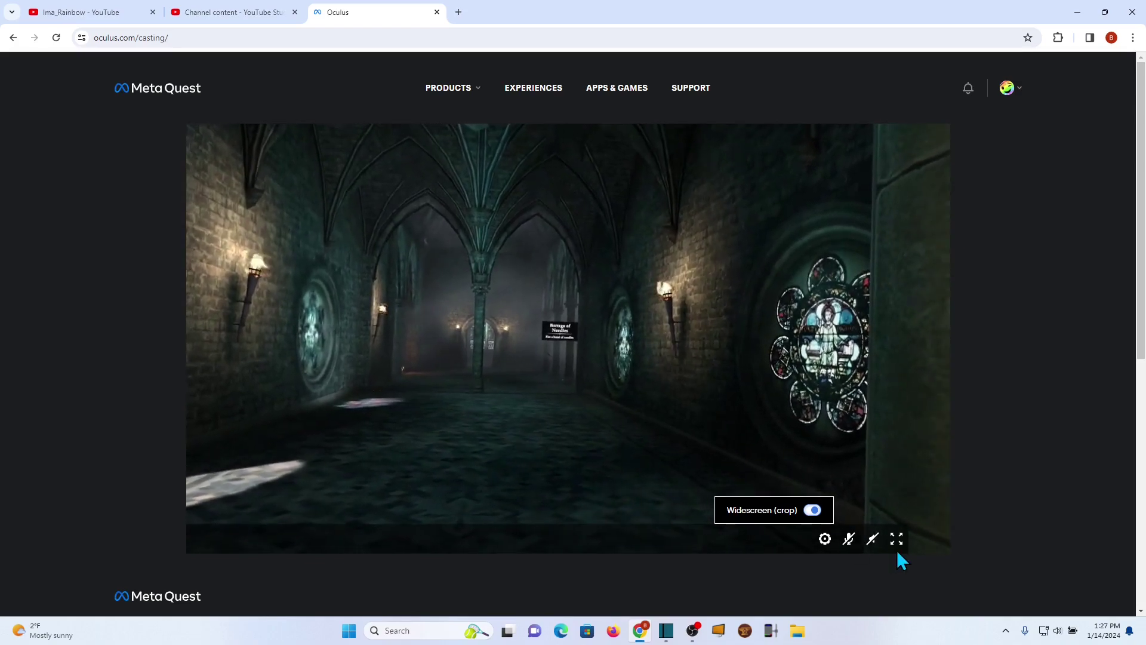
pyautogui.click(896, 540)
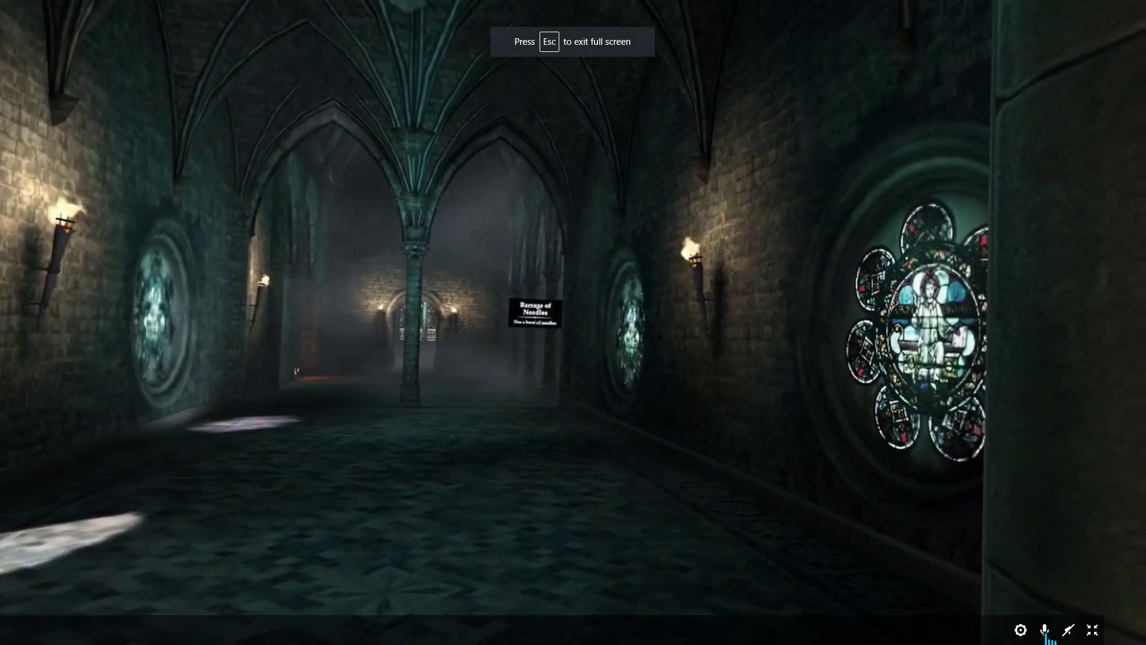
pyautogui.click(1068, 630)
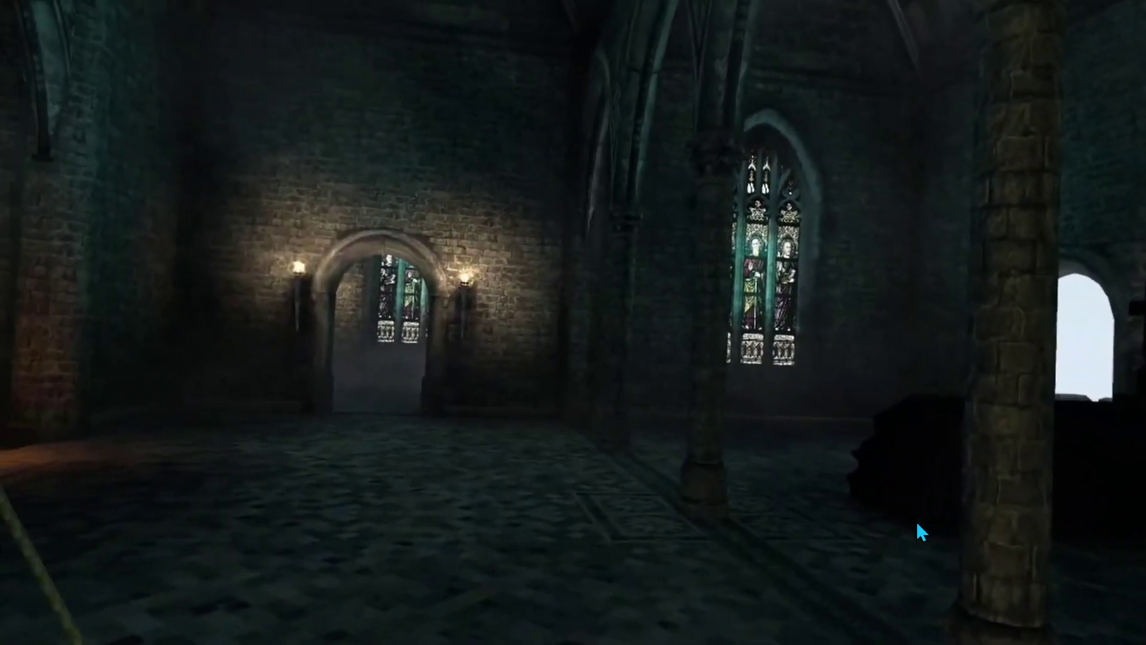
# Turn off Widescreen (crop) in the display settings and exit fullscreen
pyautogui.click(1021, 632)
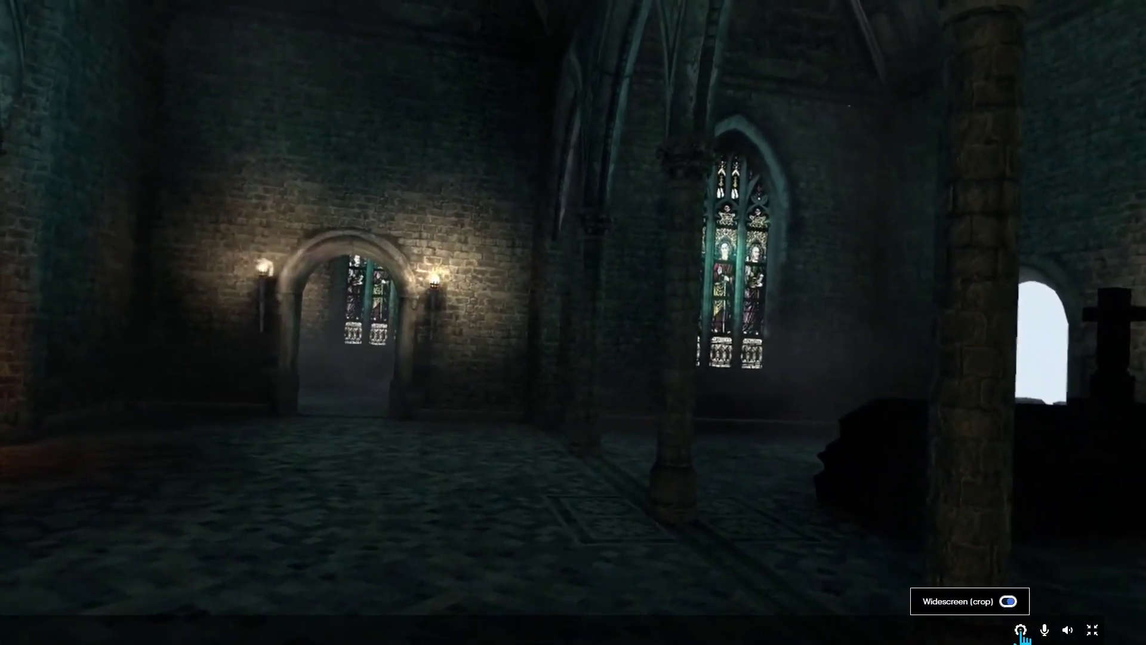
pyautogui.click(1007, 602)
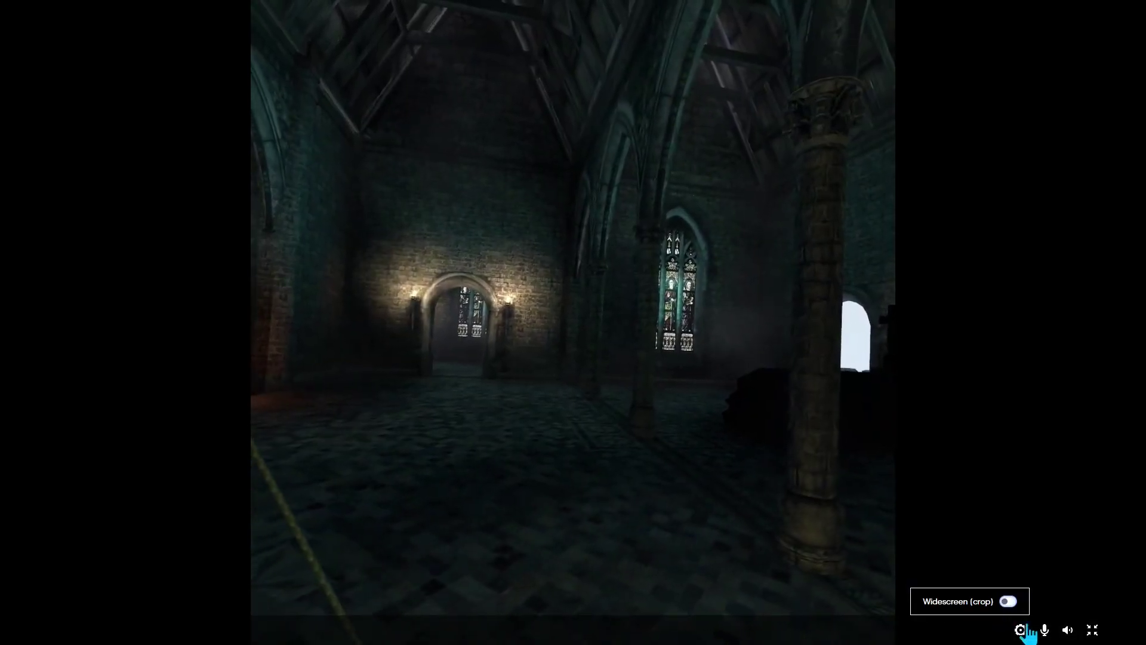
pyautogui.click(1092, 632)
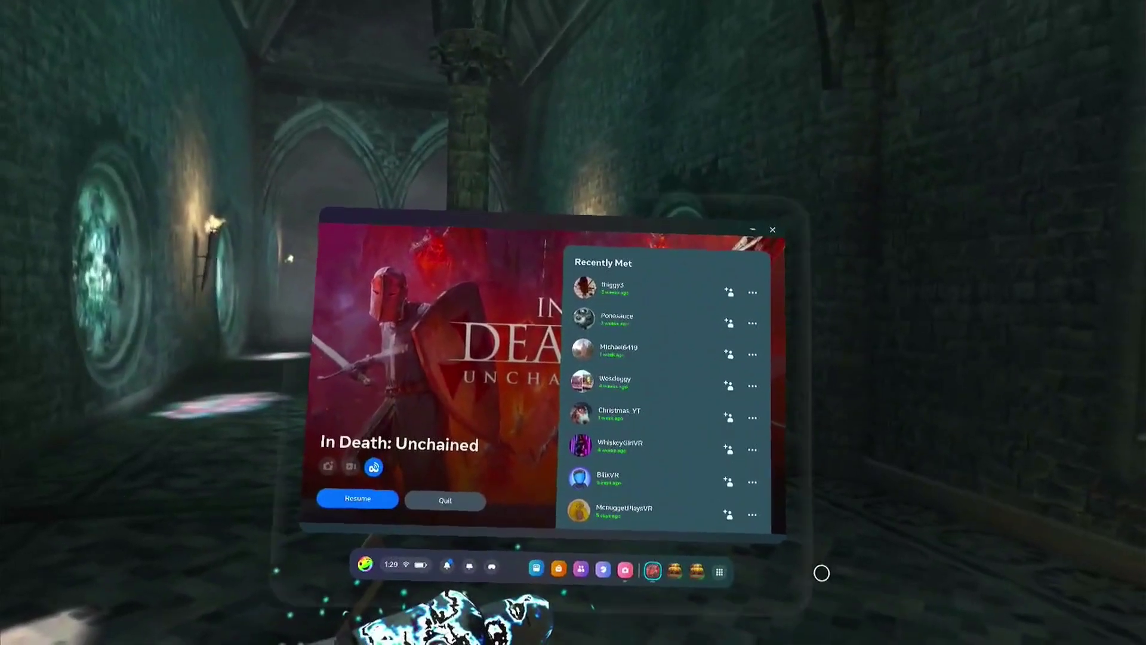
# Dismiss the universal menu with Escape to resume playing In Death: Unchained
pyautogui.press('Escape')
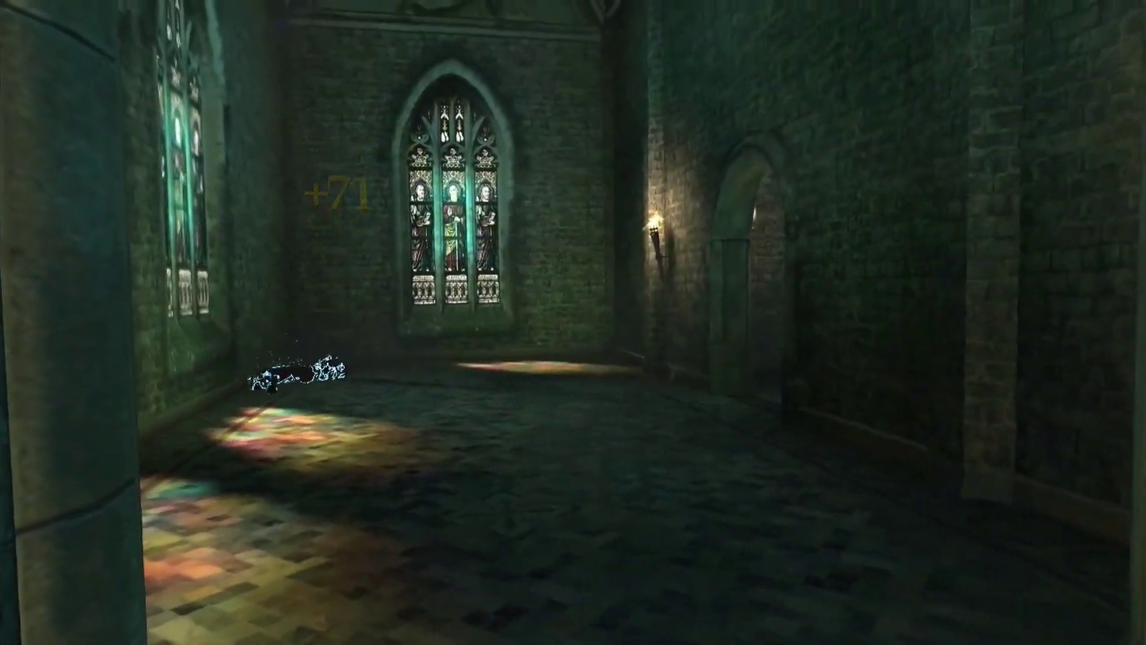
# Open the Headset Casting panel showing the Basement TV cast from the system menu
pyautogui.press('super')
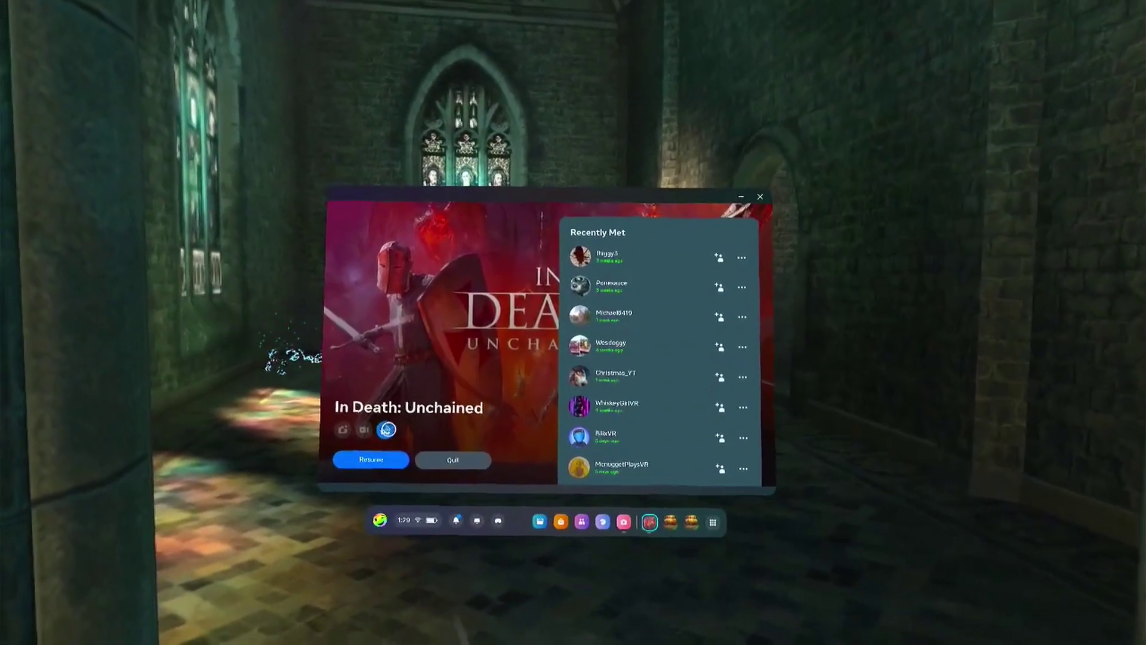
pyautogui.click(386, 429)
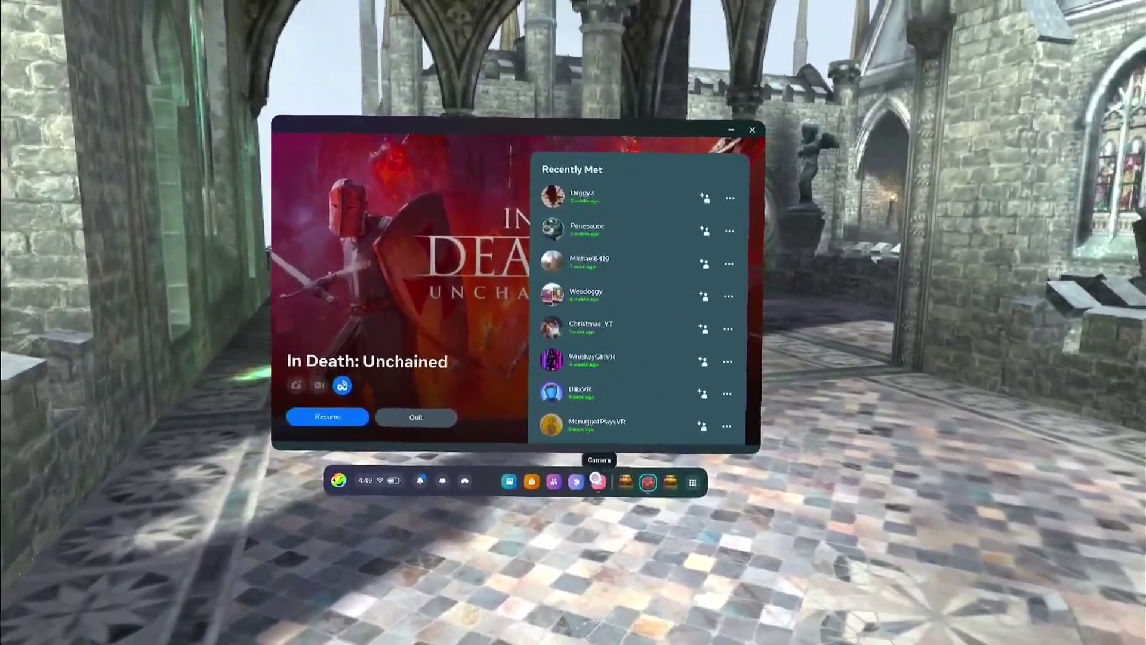
pyautogui.click(639, 500)
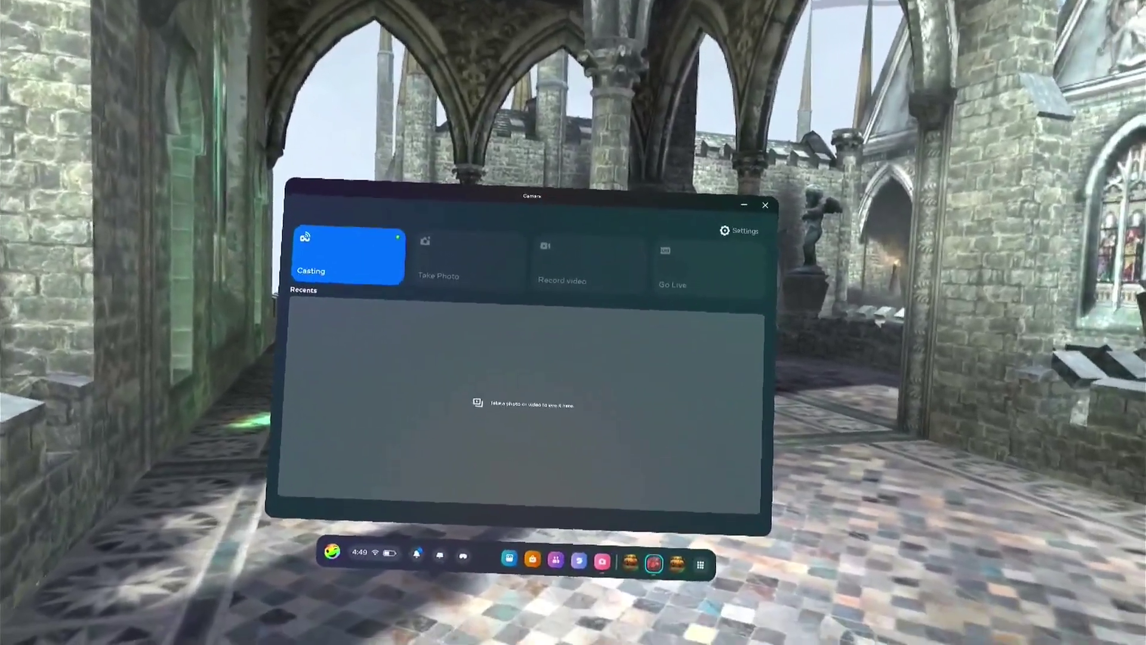
pyautogui.press('super')
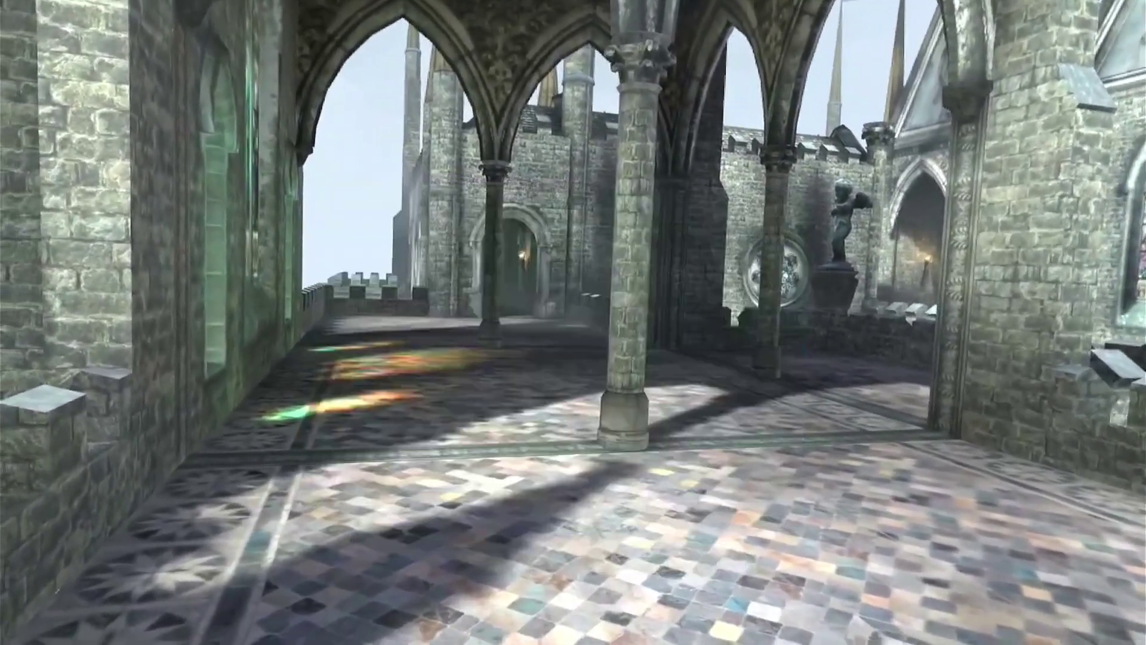
pyautogui.press('super')
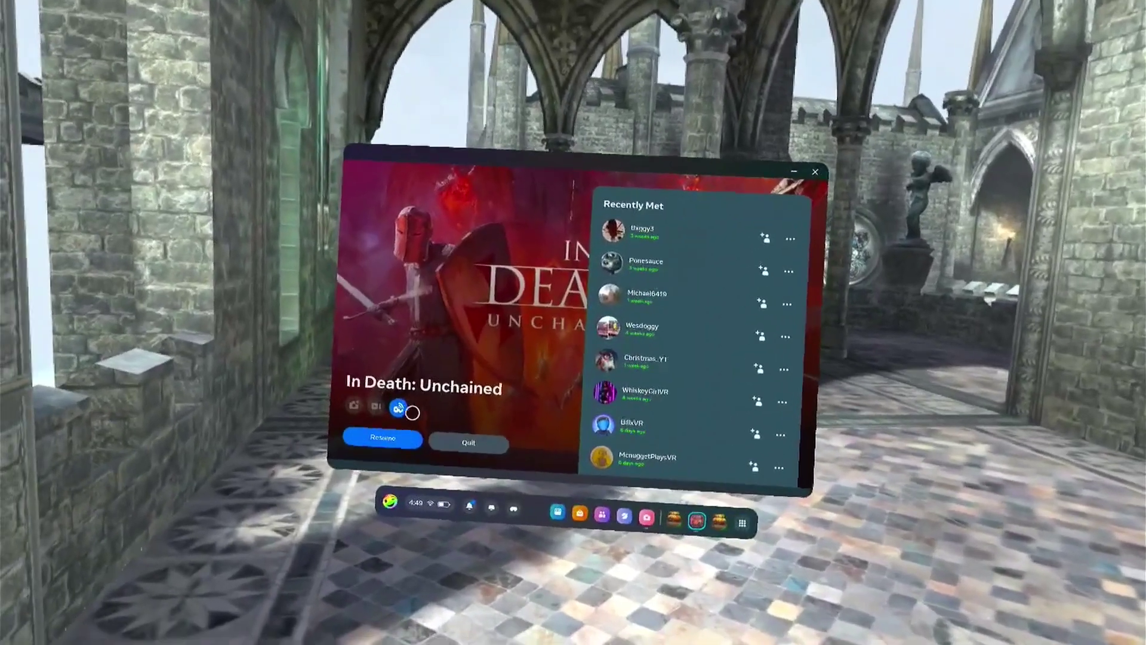
pyautogui.click(383, 419)
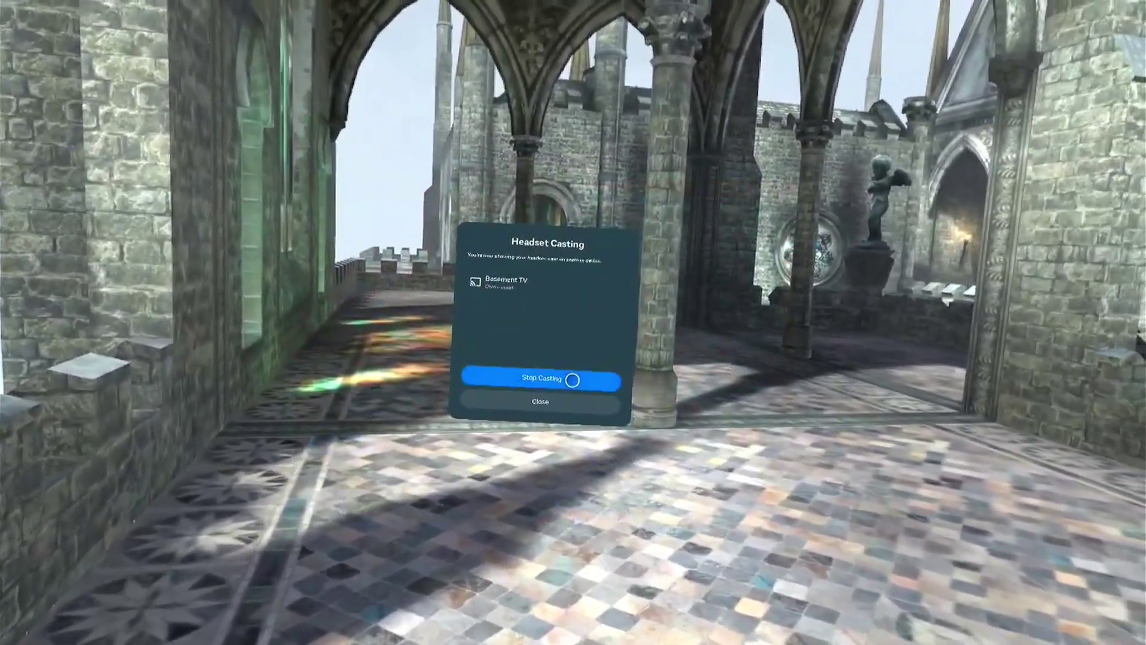